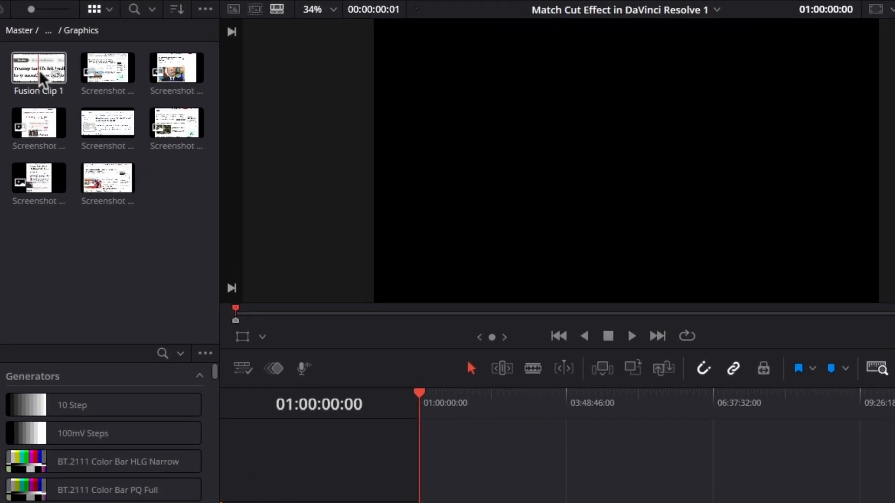
Step: Find the Solid Color generator by searching for "solid c" and place it on track V1 at the start of the timeline
click(100, 67)
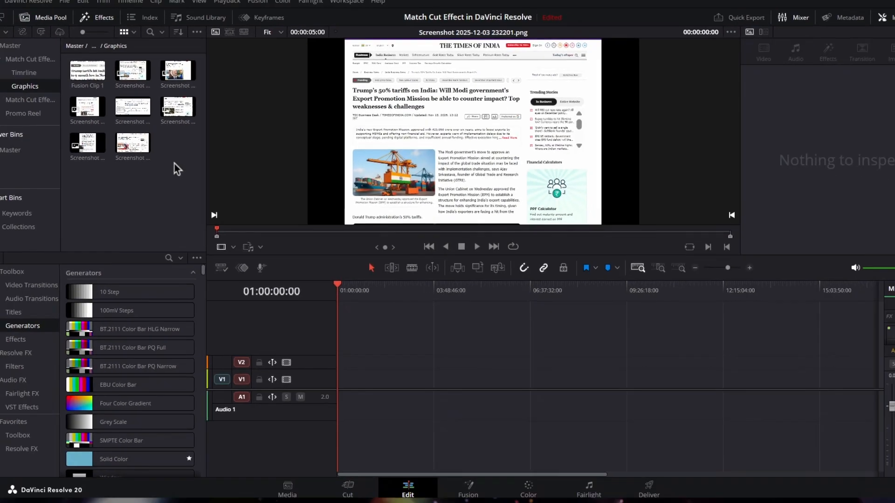
click(169, 258)
click(67, 259)
text(soli)
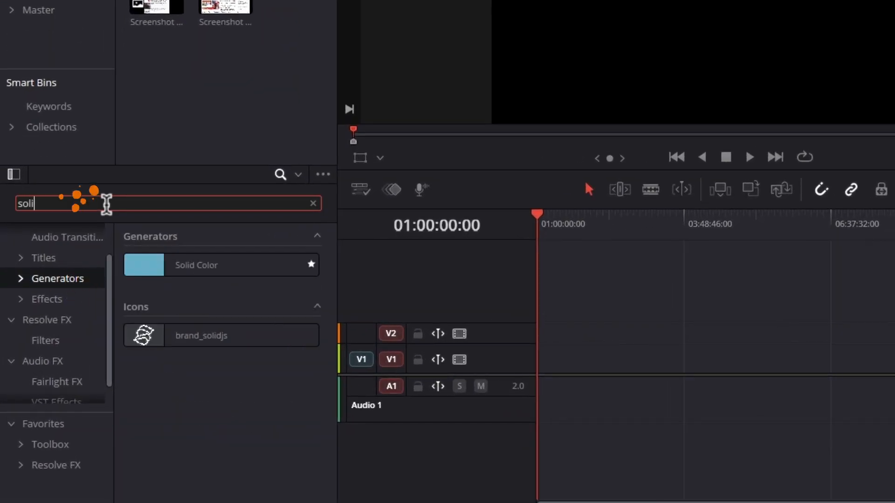
text(d c)
click(192, 269)
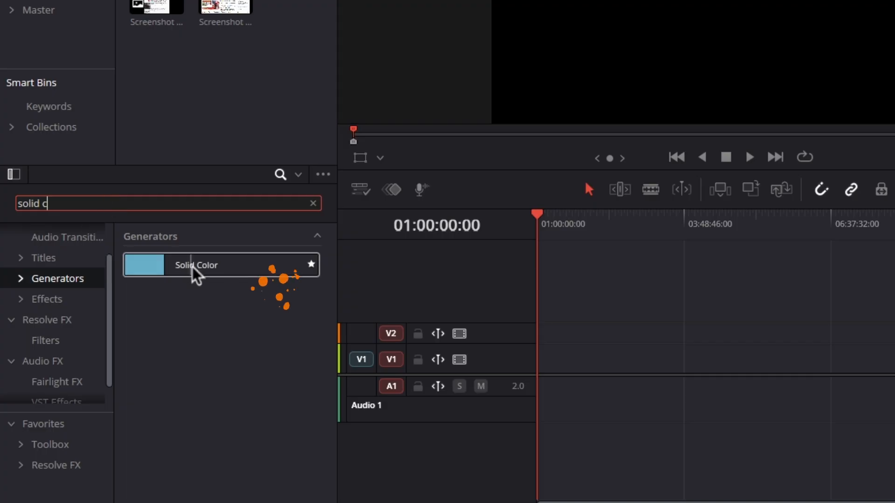
drag(195, 275, 545, 361)
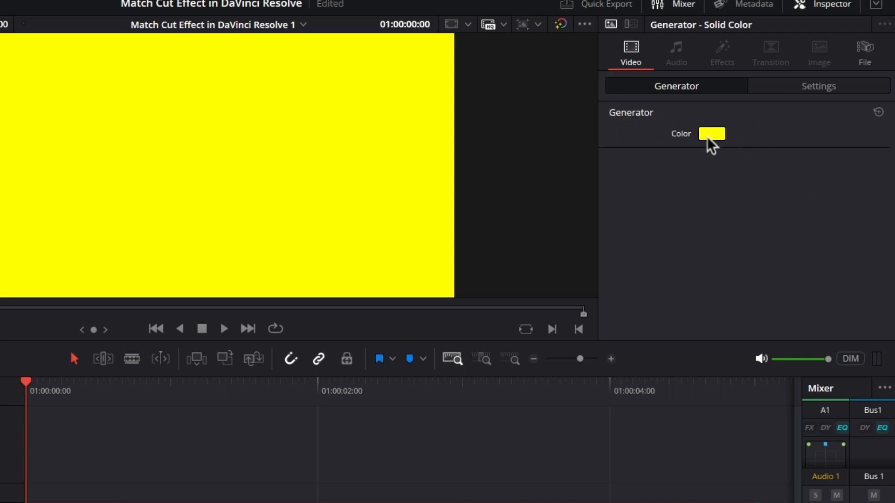
Step: Show the safe area guides and crop the yellow clip to left 645.12, right 660.48, top 481.4 and bottom 455.8
click(818, 87)
scroll(710, 228, down, 2)
drag(699, 220, 725, 221)
click(451, 24)
drag(725, 221, 728, 255)
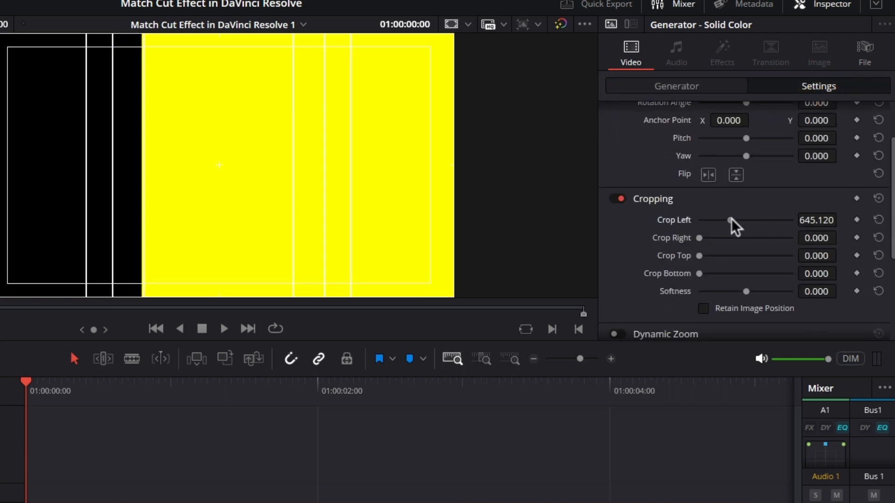
drag(699, 274, 737, 255)
drag(742, 274, 740, 275)
Step: Set the cropped yellow Solid Color clip's opacity to 50
scroll(700, 209, down, 5)
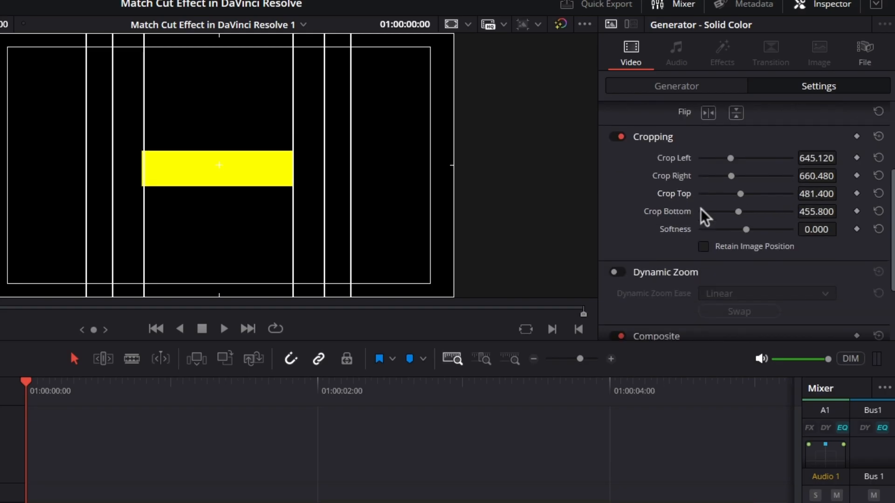
click(813, 282)
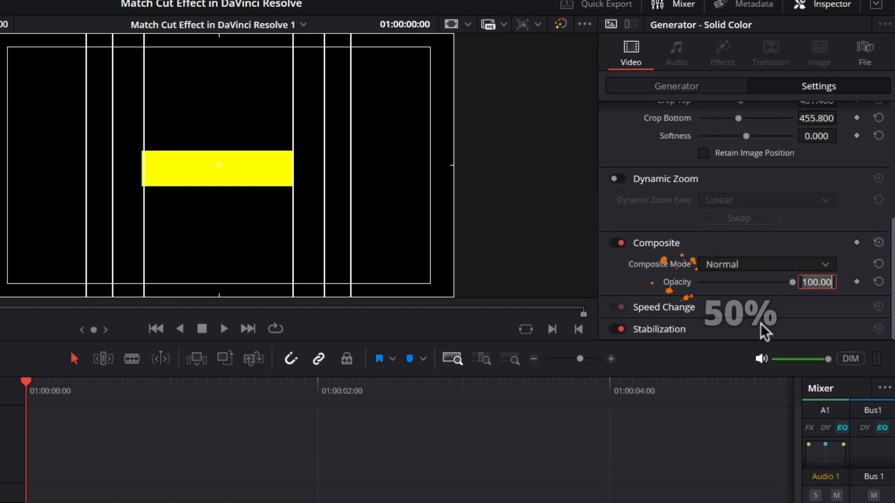
text(50)
key(Return)
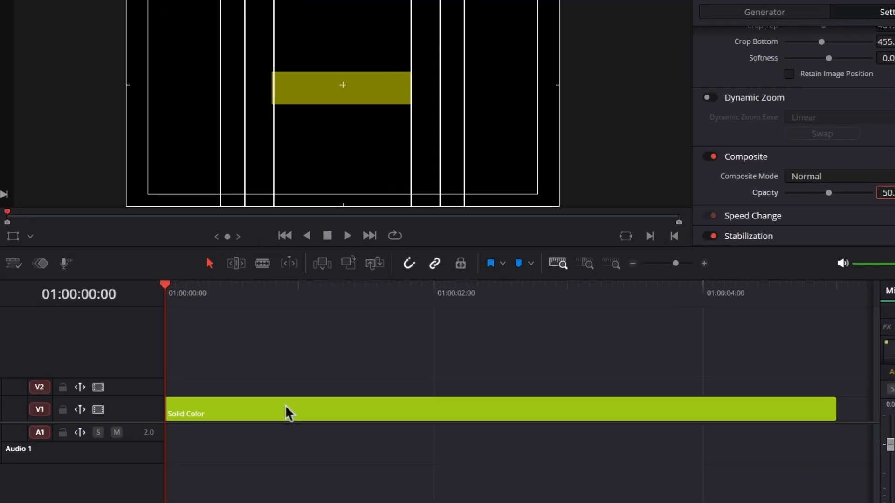
Step: Move the Solid Color clip up to track V2 and place Screenshot 2025-12-03 232201.png beneath it on V1
click(285, 406)
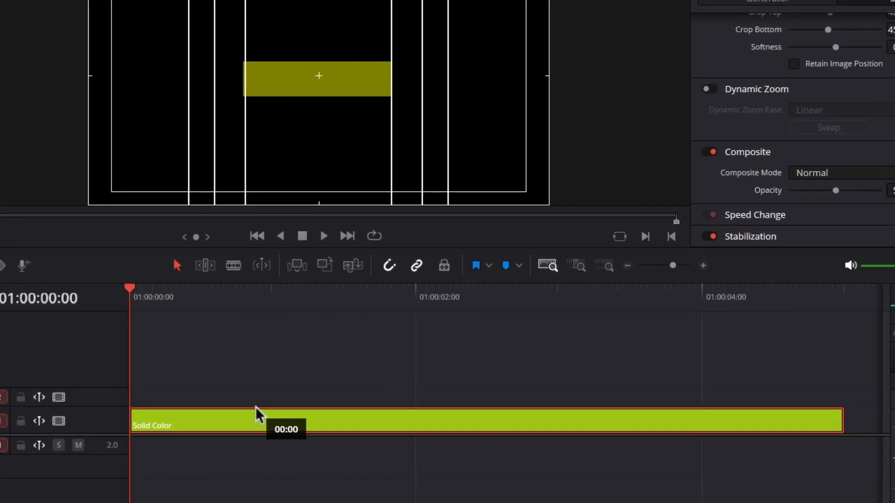
drag(256, 406, 254, 402)
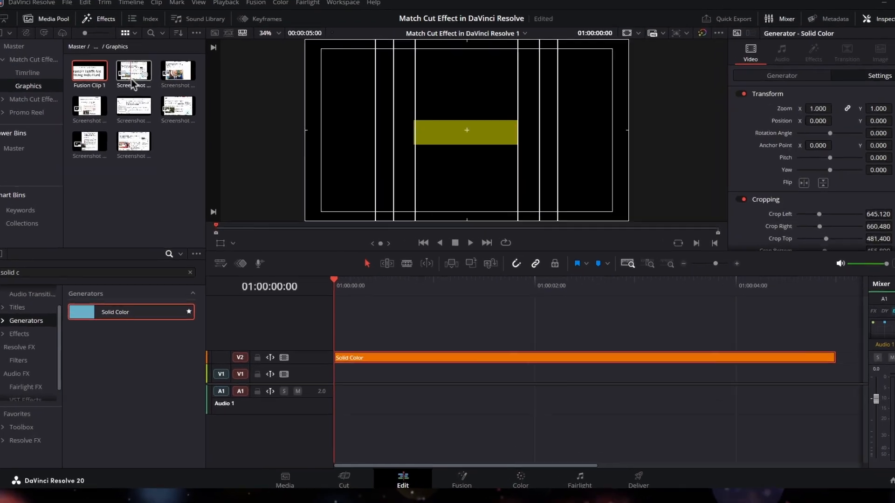
drag(133, 81, 436, 502)
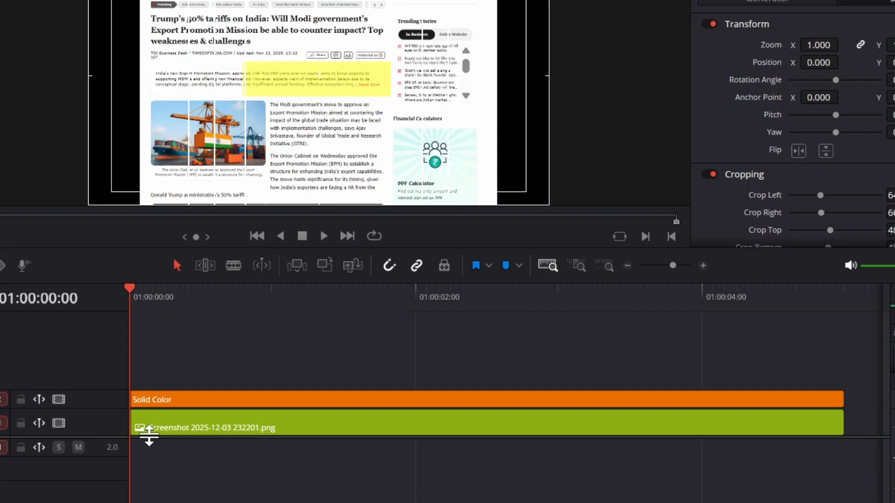
Step: Scale the screenshot on V1 to zoom 6.06 and position it at X 3296, Y -1490, bringing "tariffs" under the yellow box
click(161, 427)
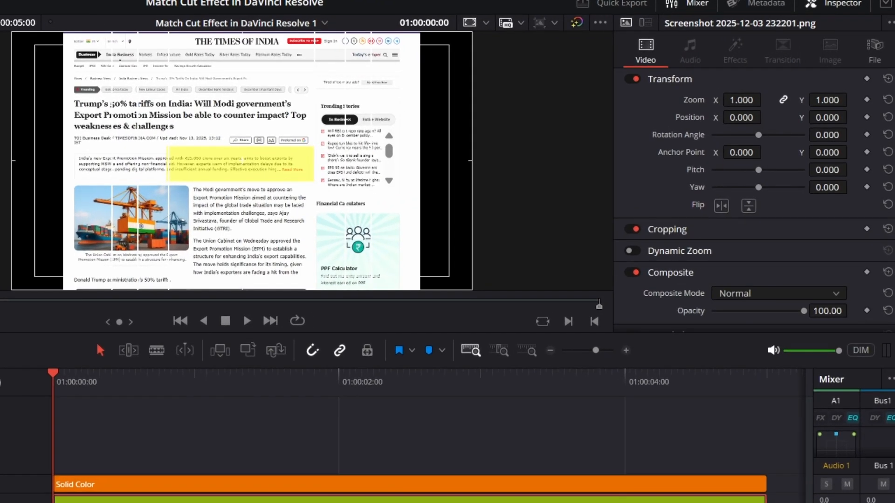
drag(694, 113, 726, 114)
mouse_move(807, 138)
mouse_down()
mouse_move(769, 138)
mouse_move(822, 142)
mouse_move(811, 149)
mouse_up()
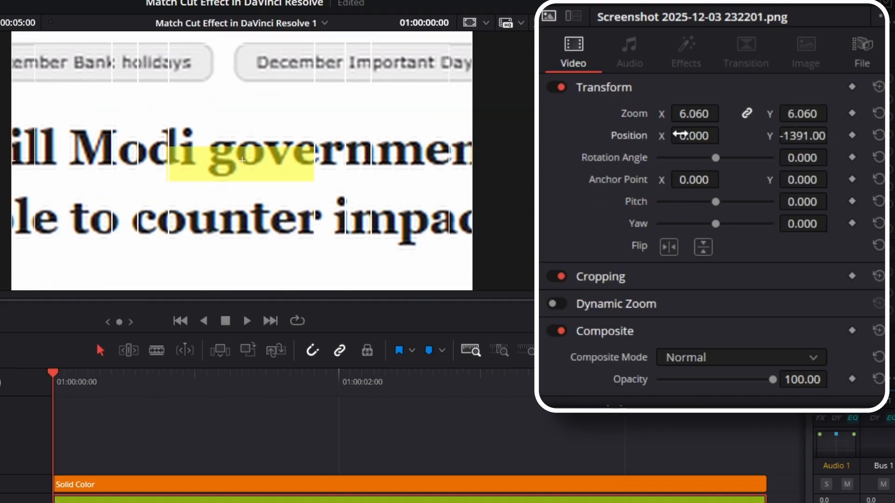
drag(687, 135, 724, 135)
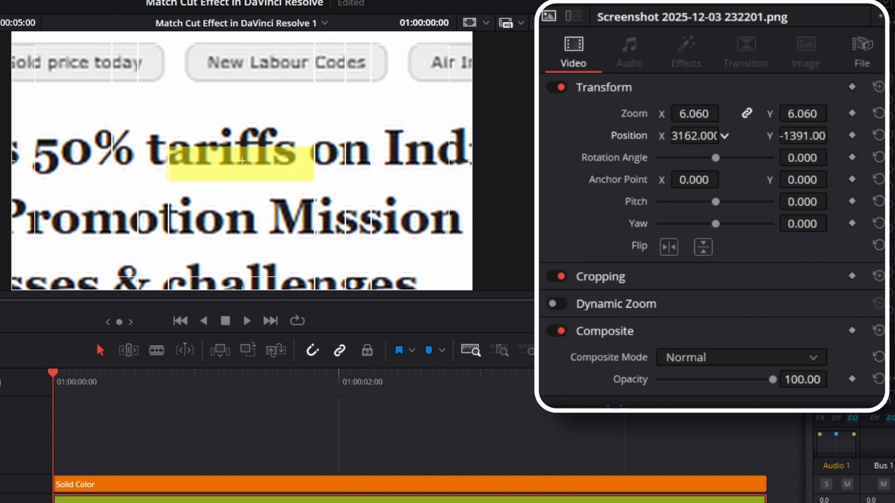
drag(819, 156, 799, 135)
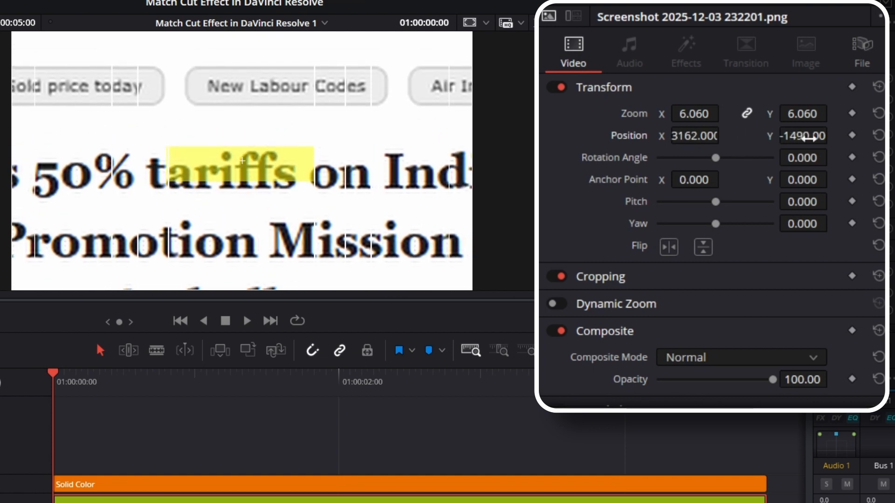
drag(723, 136, 724, 136)
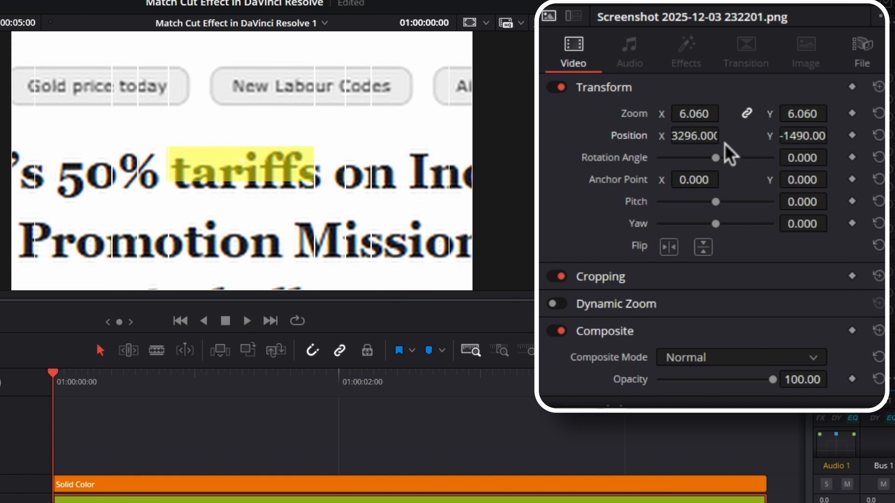
Step: Refine the screenshot to zoom 5.65 and position X 3050, Y about -1365, fitting "tariffs" inside the yellow box
drag(801, 136, 833, 135)
drag(694, 112, 694, 130)
mouse_move(793, 141)
mouse_down()
mouse_move(834, 134)
mouse_move(800, 141)
mouse_up()
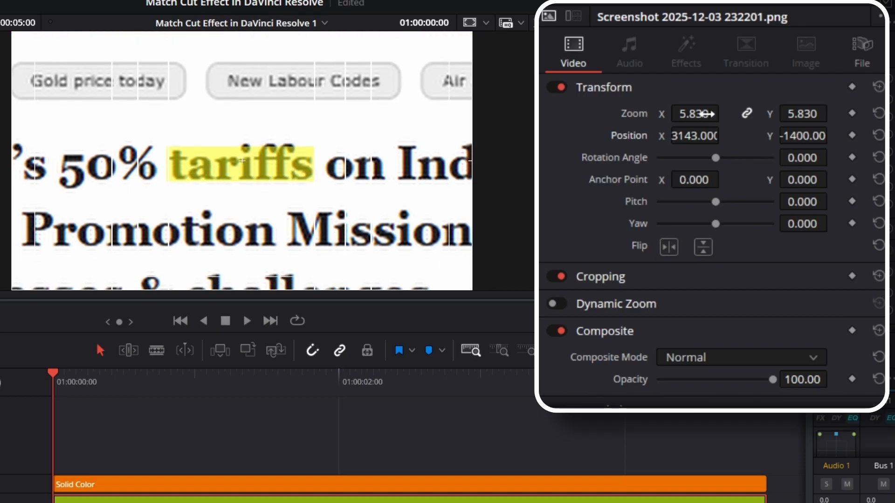
drag(706, 114, 723, 136)
drag(796, 136, 833, 134)
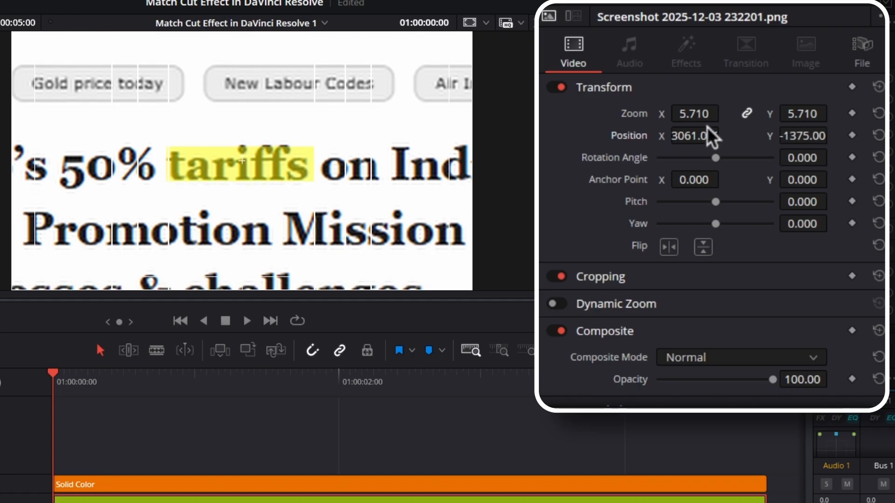
drag(694, 114, 692, 114)
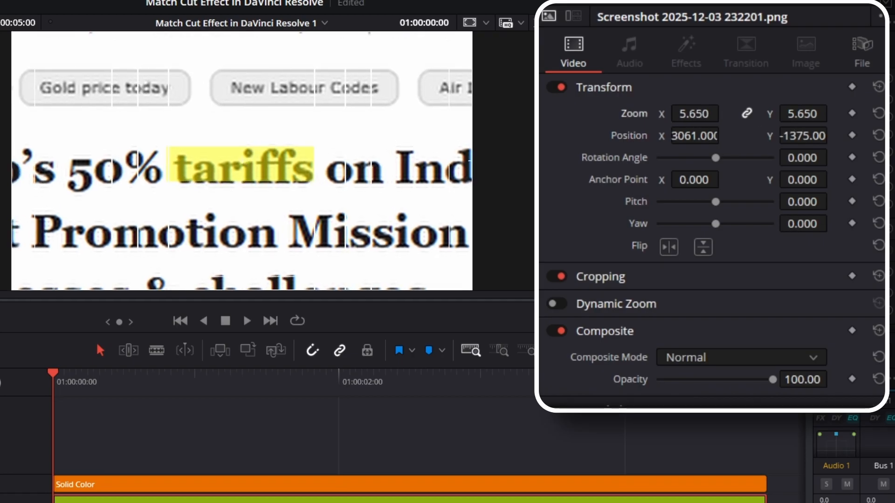
drag(797, 136, 832, 134)
drag(698, 136, 693, 135)
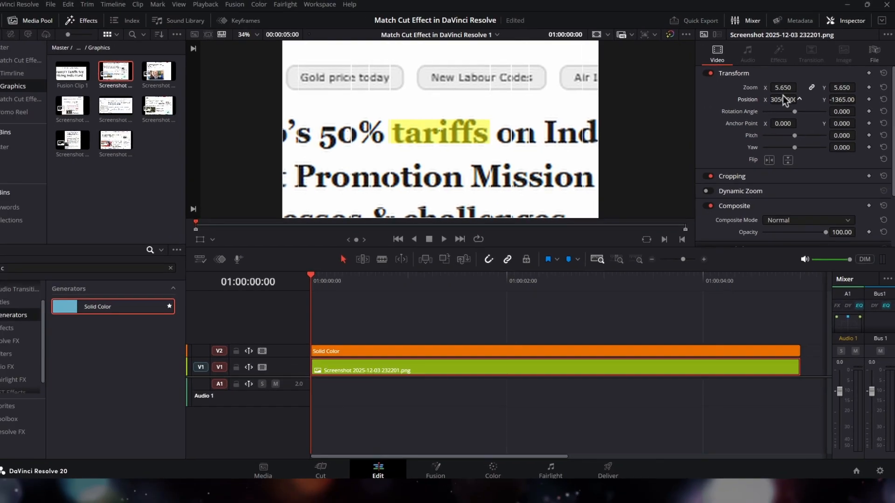
drag(801, 136, 803, 136)
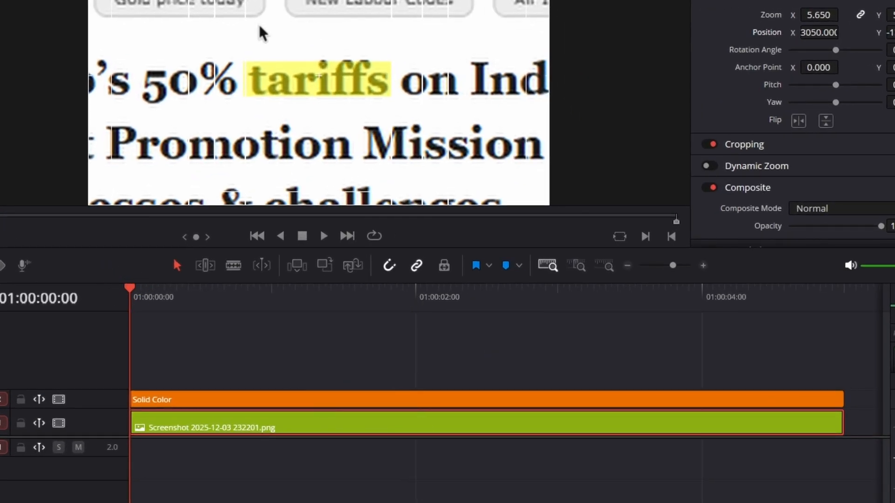
Step: Advance the playhead five frames to 01:00:00:05 and trim the first screenshot clip there
click(191, 399)
key(Right)
key(Right)
key(Right)
key(Right)
key(Right)
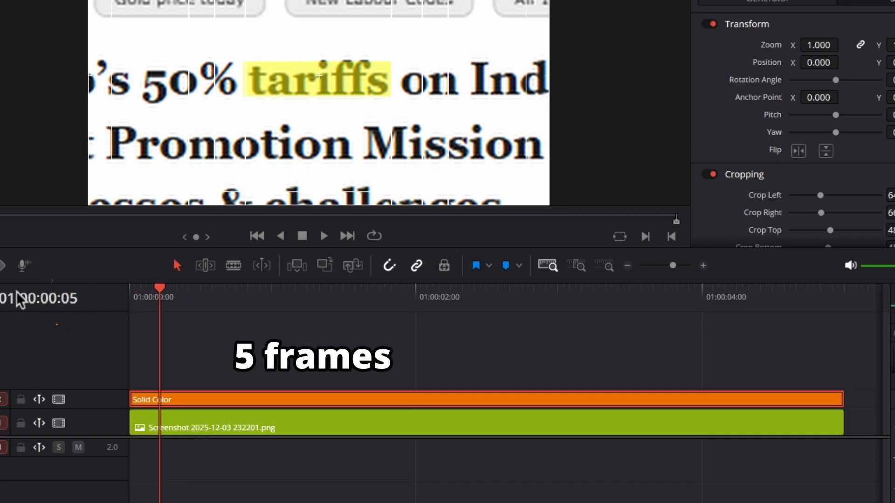
click(201, 427)
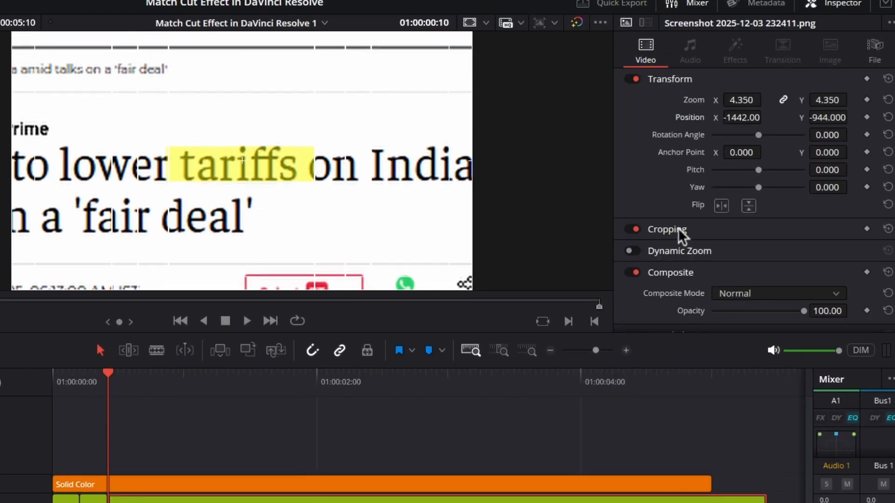
Step: Move the playhead to 01:00:01:16 and trim the Solid Color clip and the last screenshot clip there
click(677, 233)
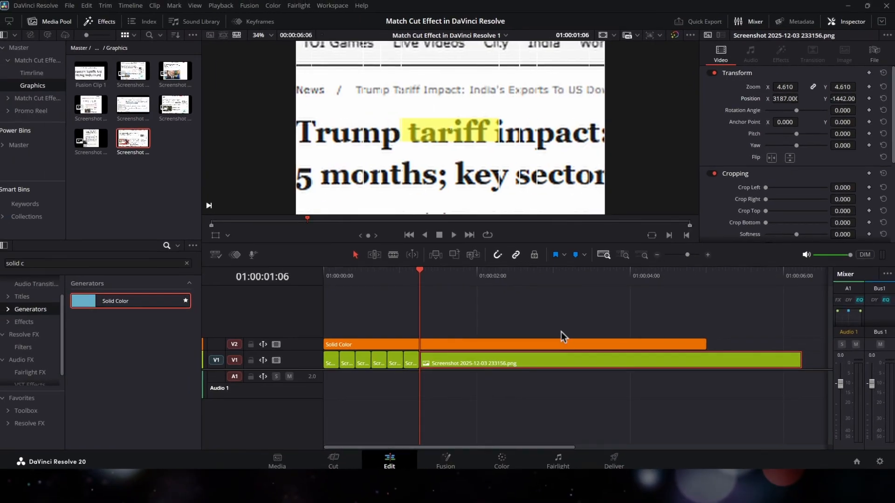
click(543, 347)
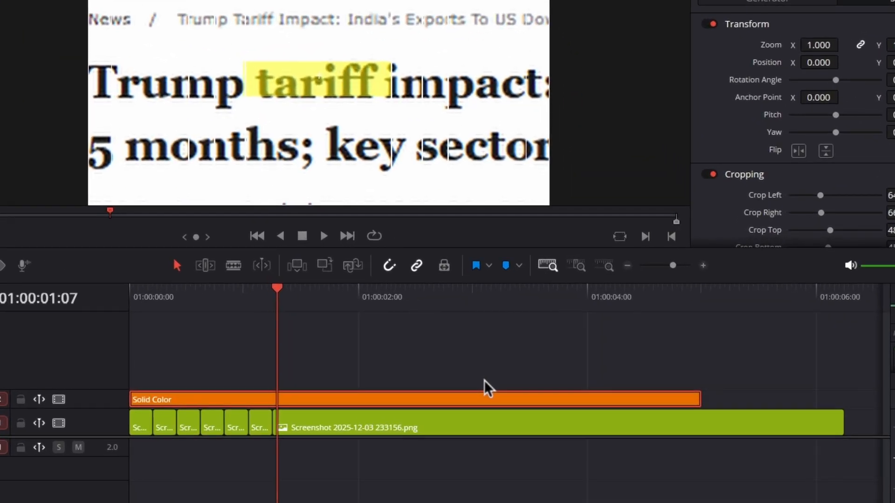
key(Right)
key(Right)
key(Right)
key(Right)
key(Right)
key(Right)
key(Right)
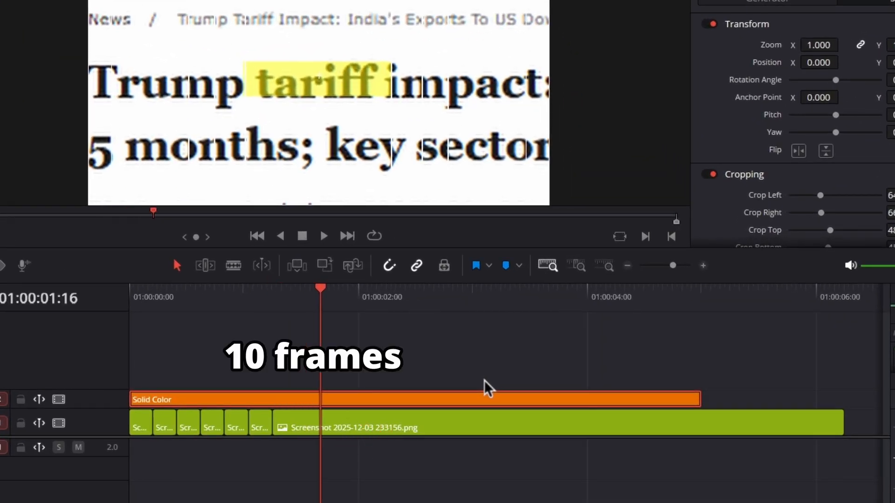
click(443, 425)
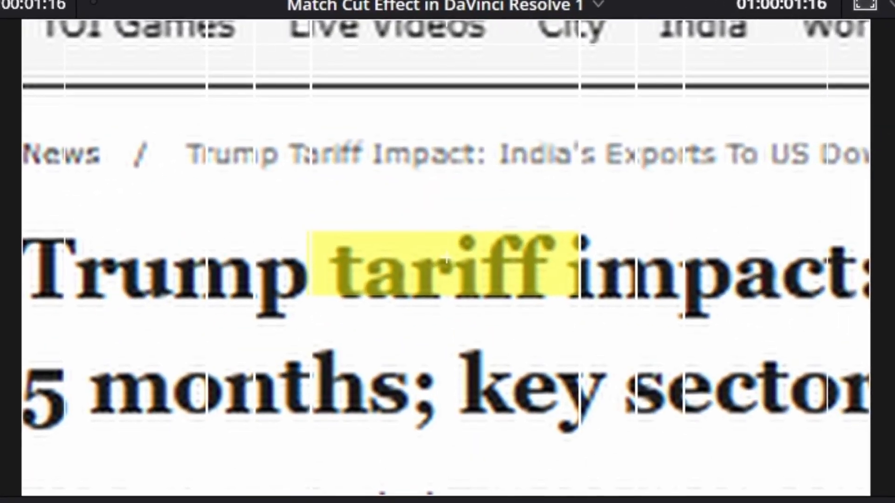
Step: Play the sequence from its start to check the word alignment, and delete the Solid Color clip from V2
key(Home)
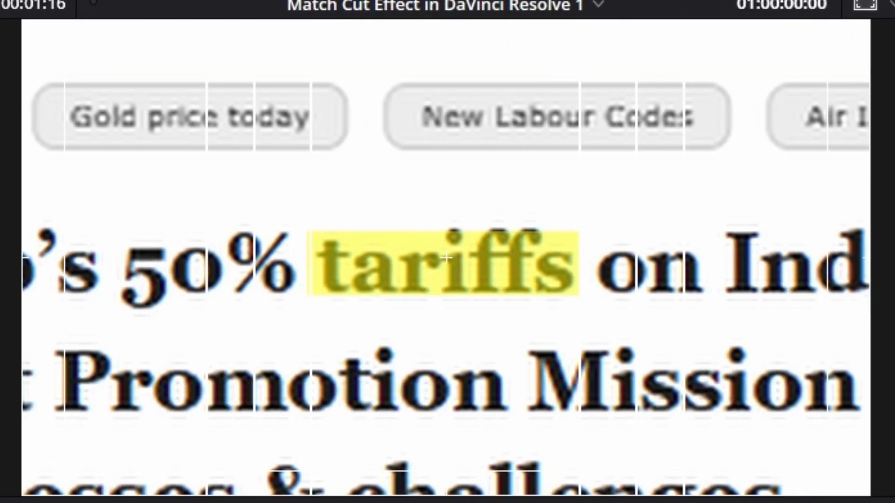
key(space)
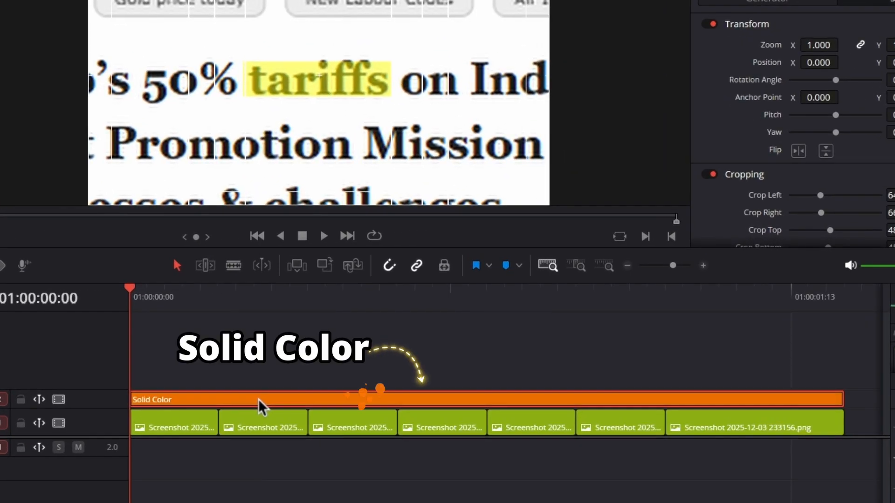
key(Delete)
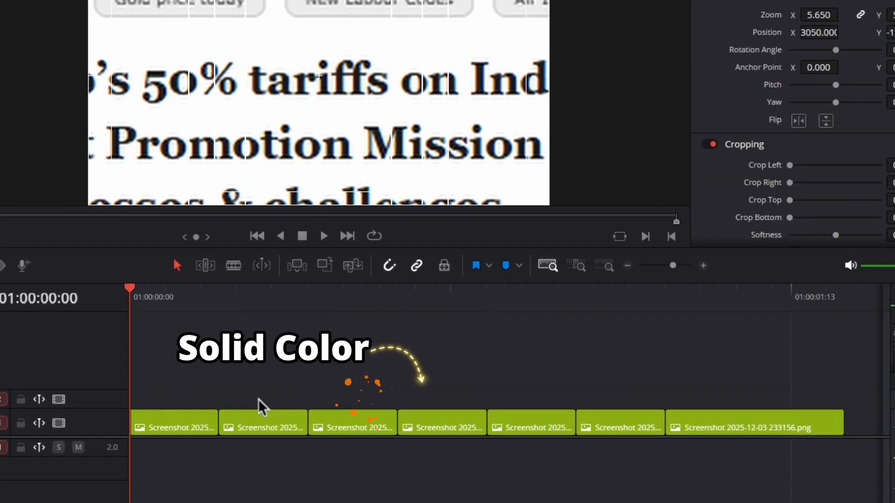
Step: Combine all the screenshot clips on V1 into a new Fusion clip
drag(194, 384, 864, 446)
right_click(352, 427)
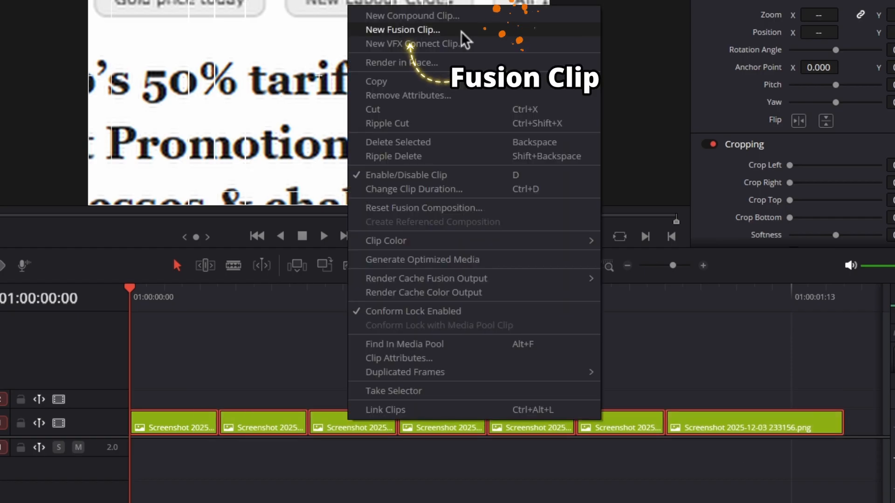
click(462, 30)
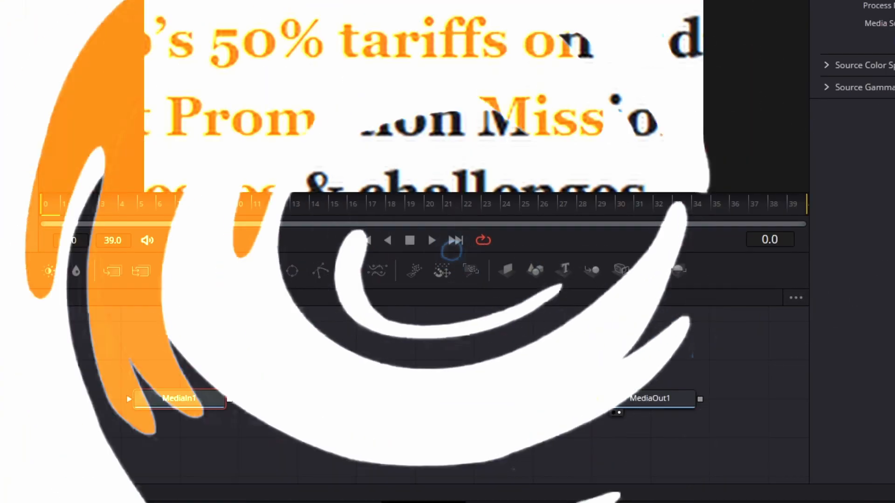
Step: Add an unconnected Background node to the Fusion composition
click(186, 404)
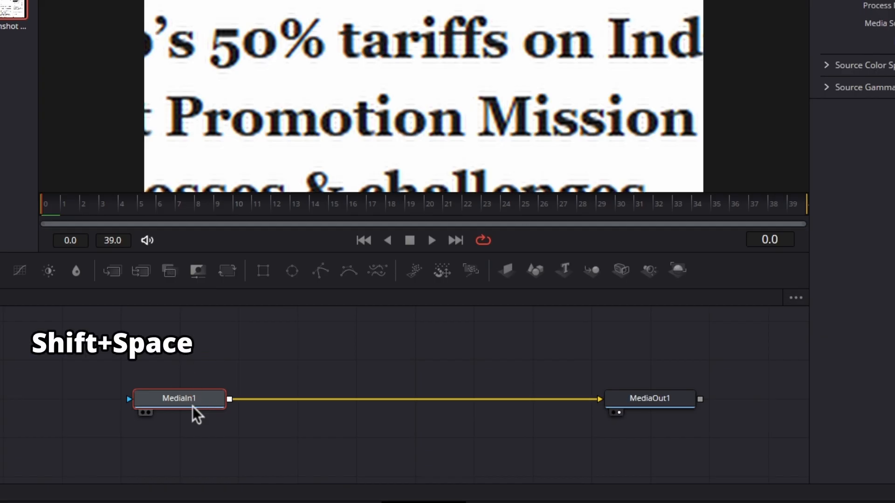
click(272, 373)
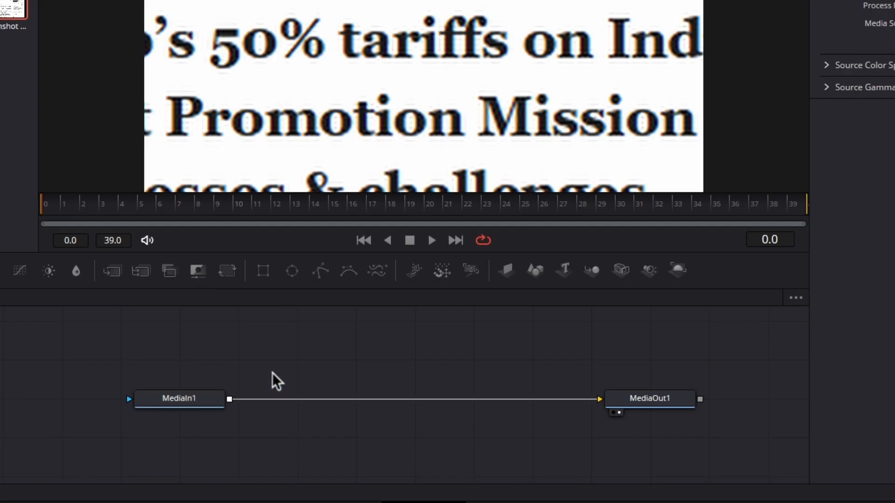
key(shift+space)
text(bac)
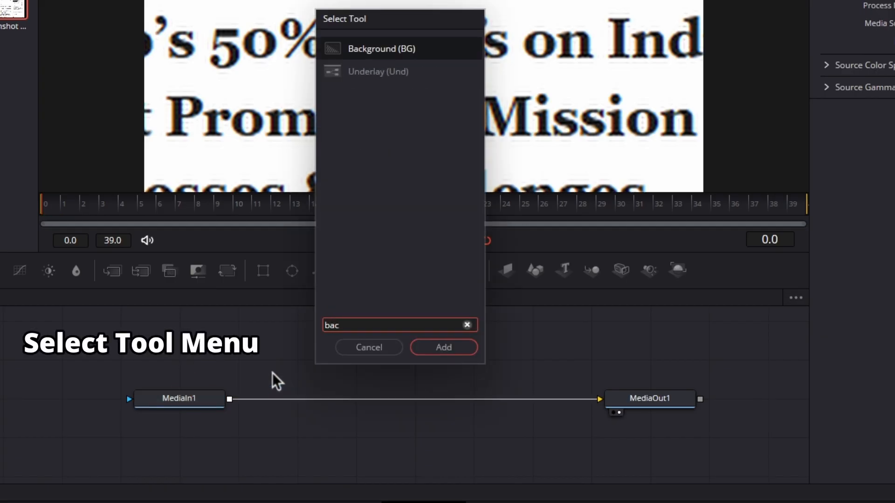
text(kground)
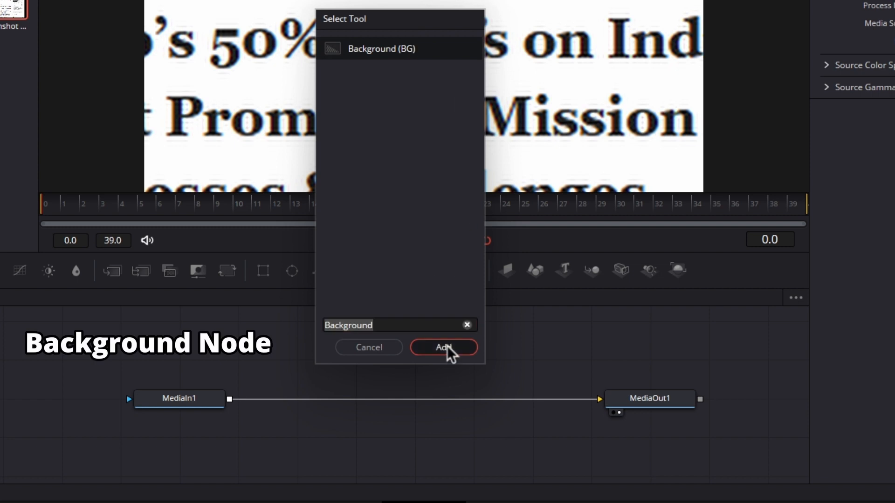
click(443, 347)
Step: Add a Polygon mask to the Background node and merge the Background over MediaIn1
key(shift+space)
text(Polygon)
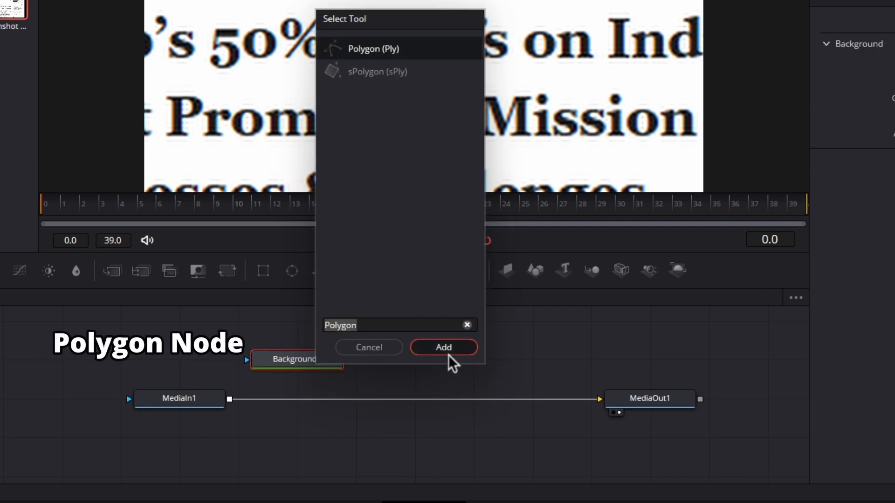
click(447, 353)
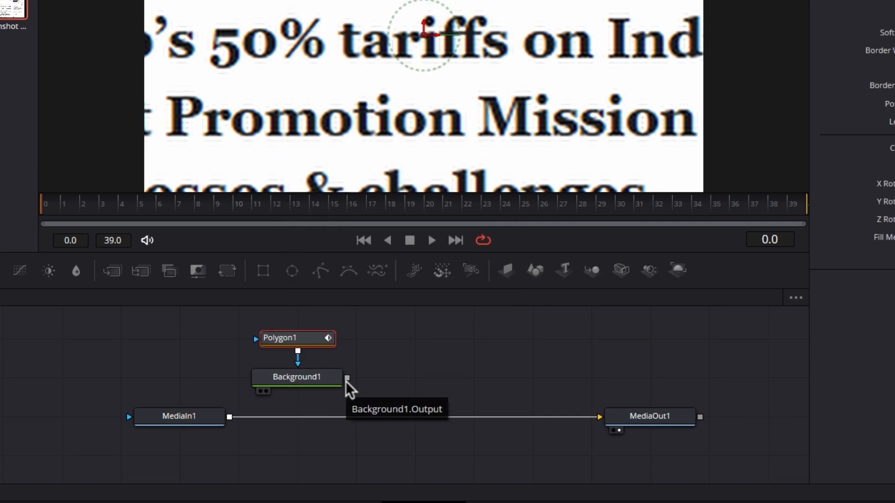
drag(346, 377, 229, 417)
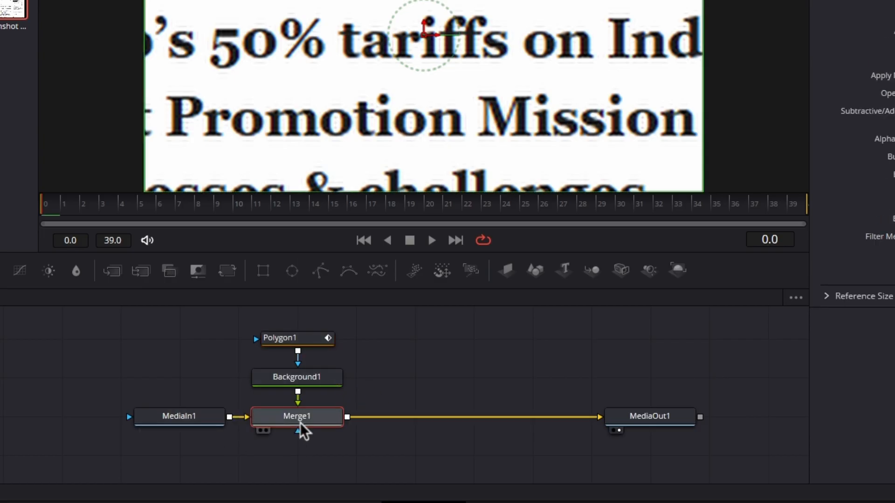
Step: Make the Background node yellow, and with Polygon1 draw a straight horizontal line across the whole word "tariffs"
click(301, 377)
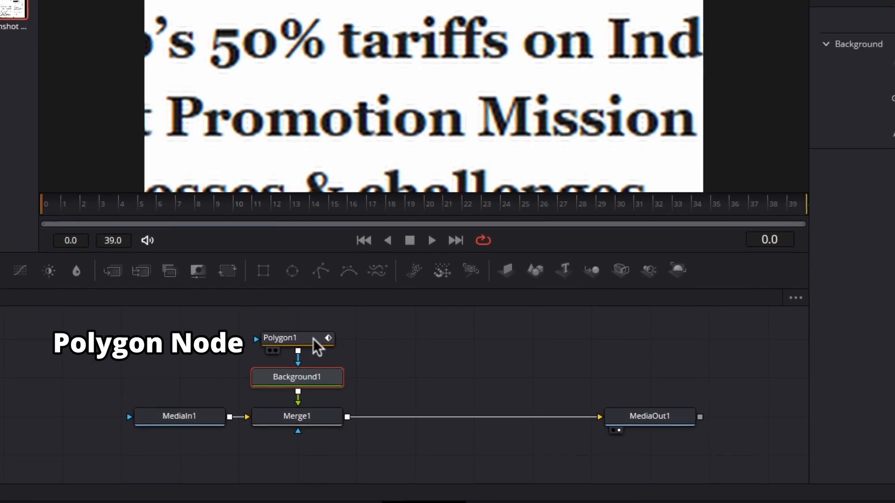
click(313, 339)
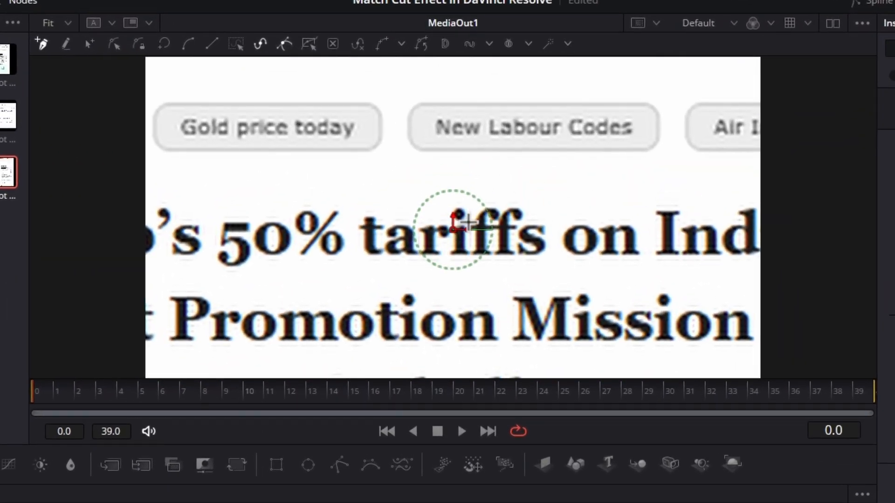
scroll(469, 223, up, 5)
scroll(468, 223, down, 3)
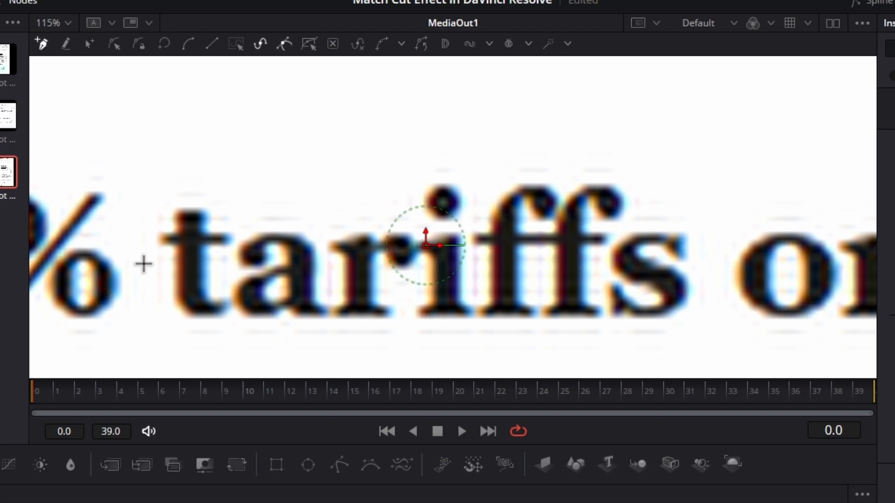
click(698, 268)
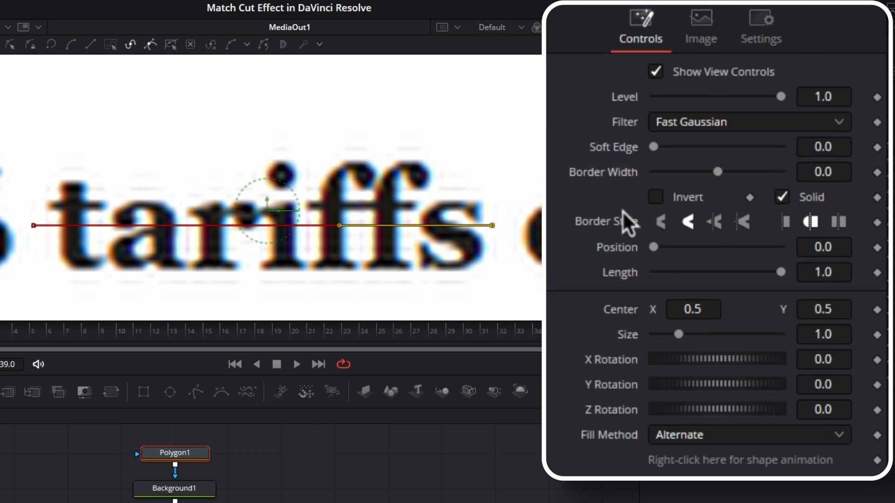
Step: Turn off Solid for Polygon1, set its Border Width to 0.089 and give the line flat ends
click(785, 197)
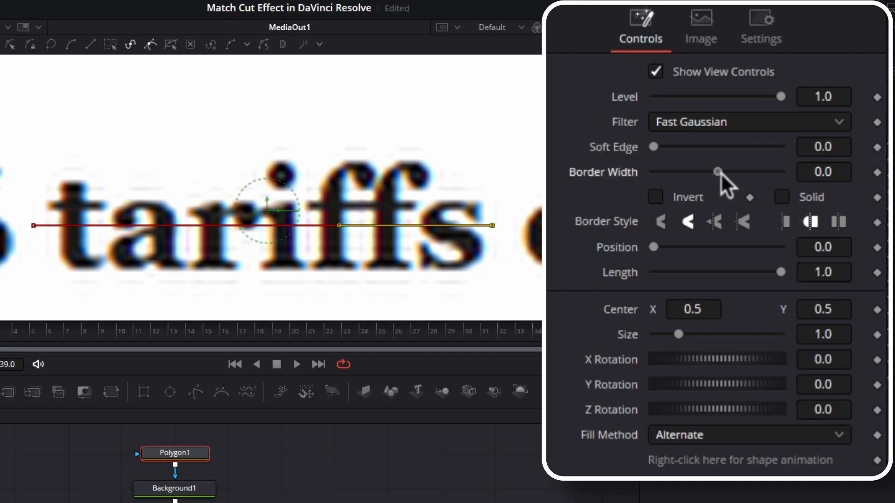
drag(720, 173, 748, 174)
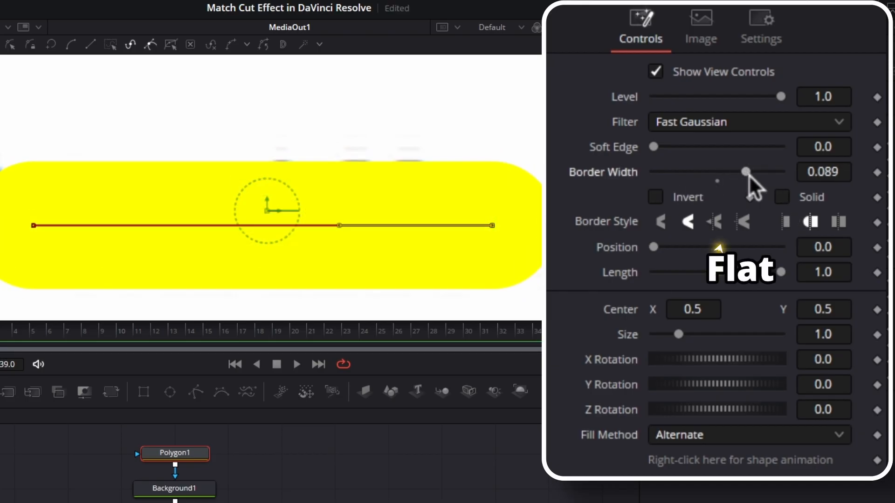
click(785, 227)
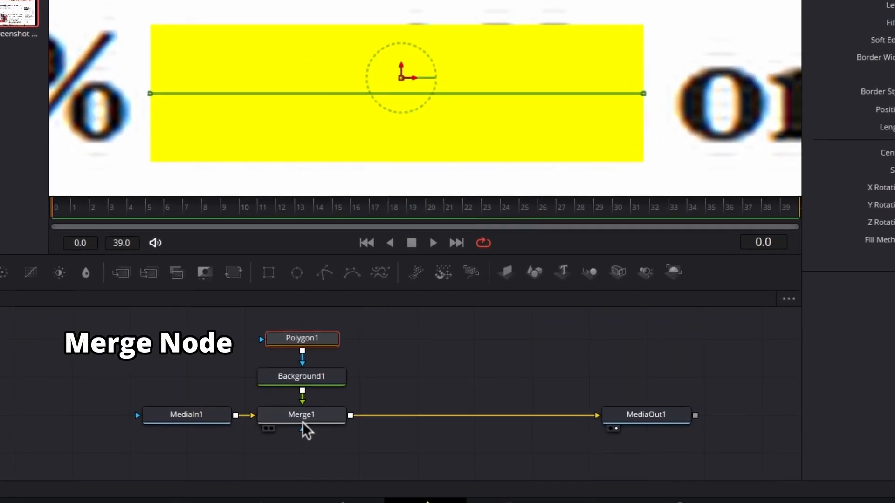
Step: Change Merge1's Apply Mode from Normal so that the black text shows through the yellow highlight
click(298, 423)
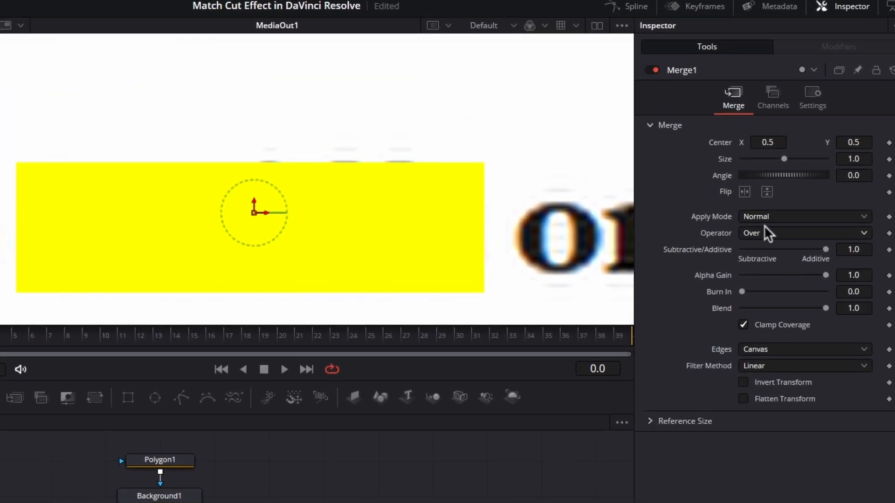
click(789, 219)
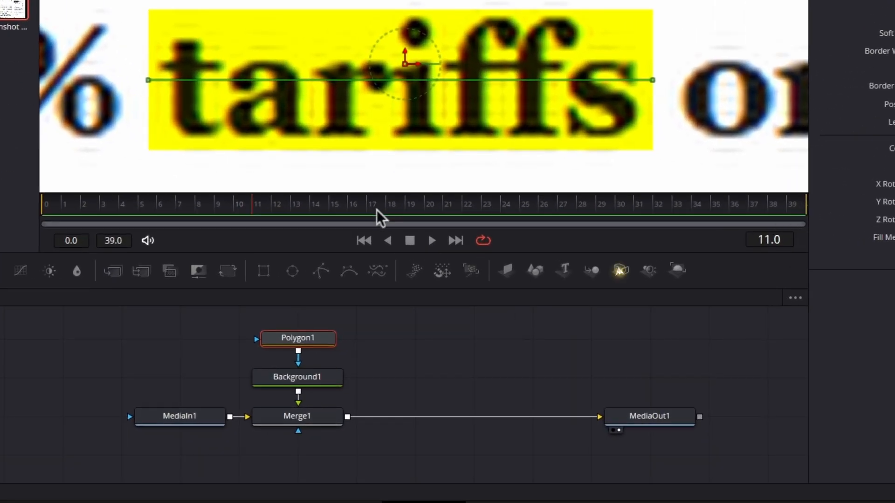
Step: Keyframe Polygon1's Length at 1.0 on frame 36 and at 0.0 on frame 0
drag(379, 216, 735, 219)
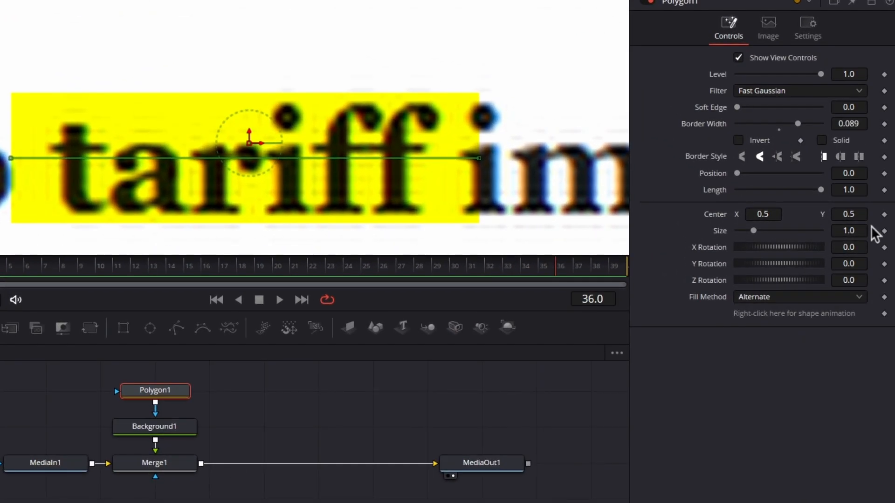
click(884, 190)
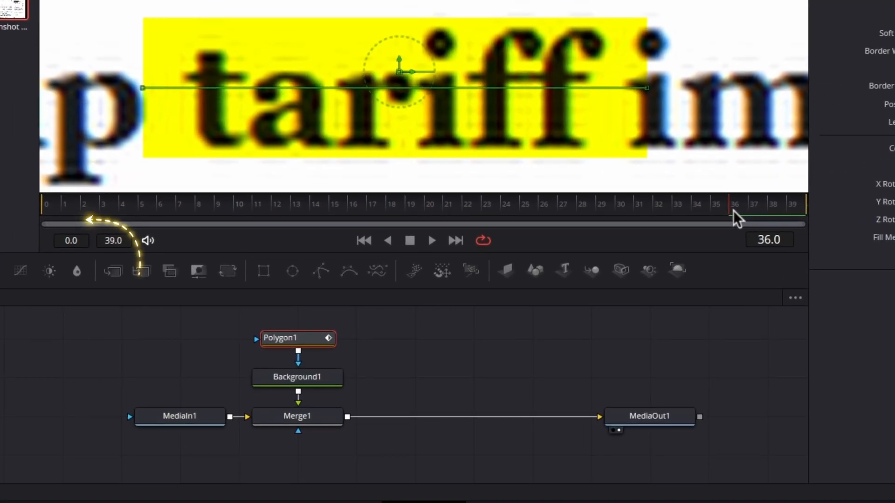
drag(733, 210, 45, 205)
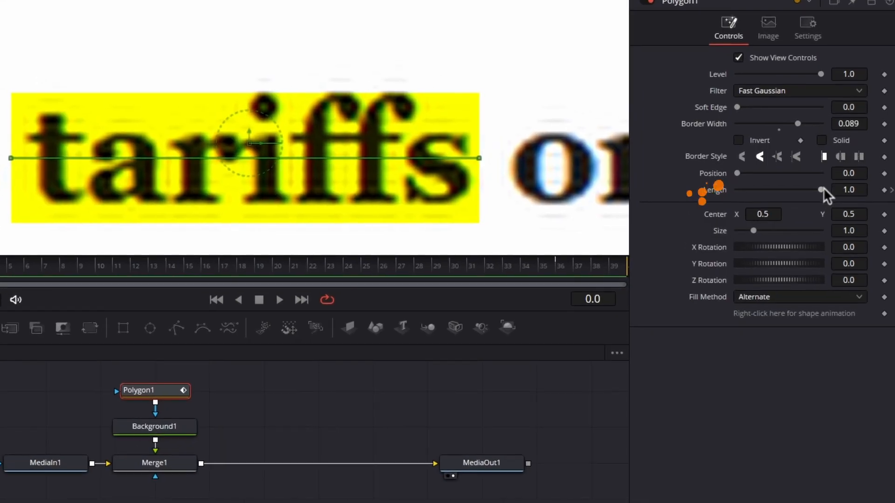
drag(825, 192, 735, 191)
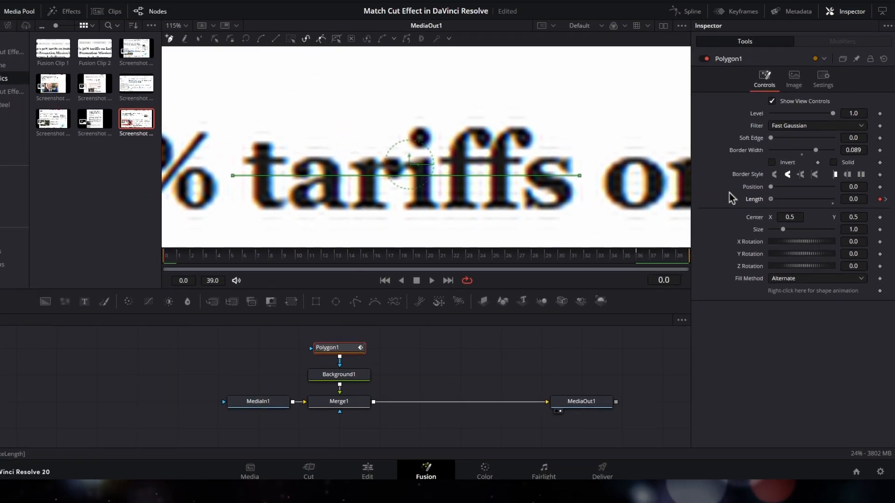
Step: Show Polygon1's Length curve in the Spline editor, fit it to view and apply an Out-in Cubic ease
click(692, 17)
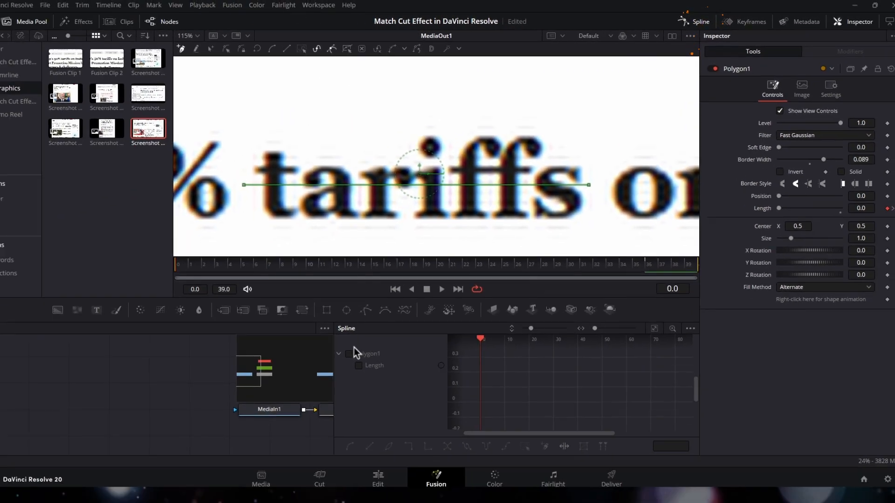
click(200, 502)
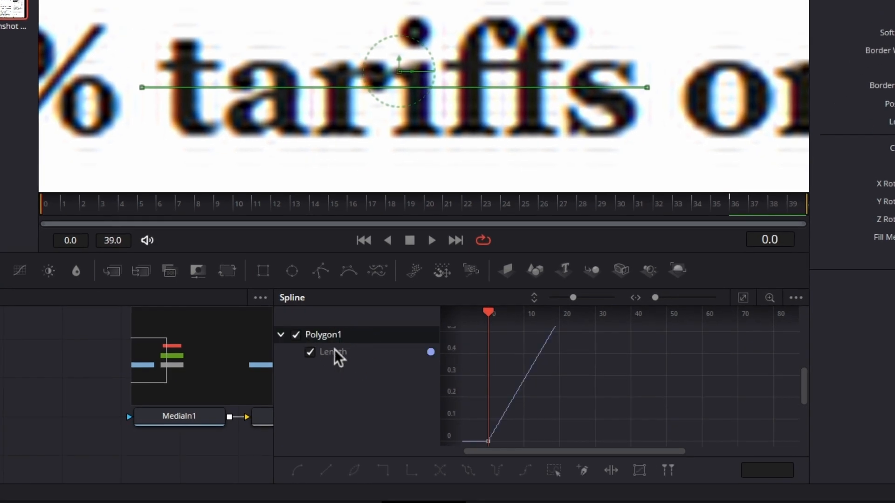
click(743, 298)
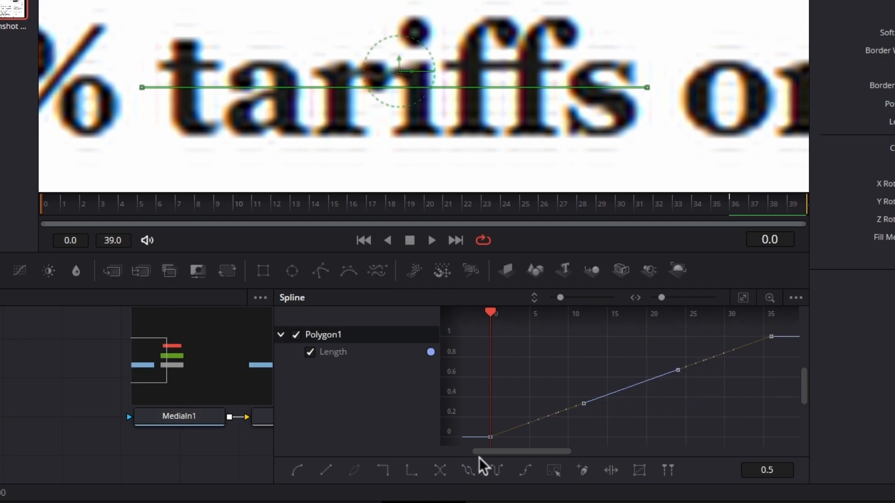
right_click(588, 365)
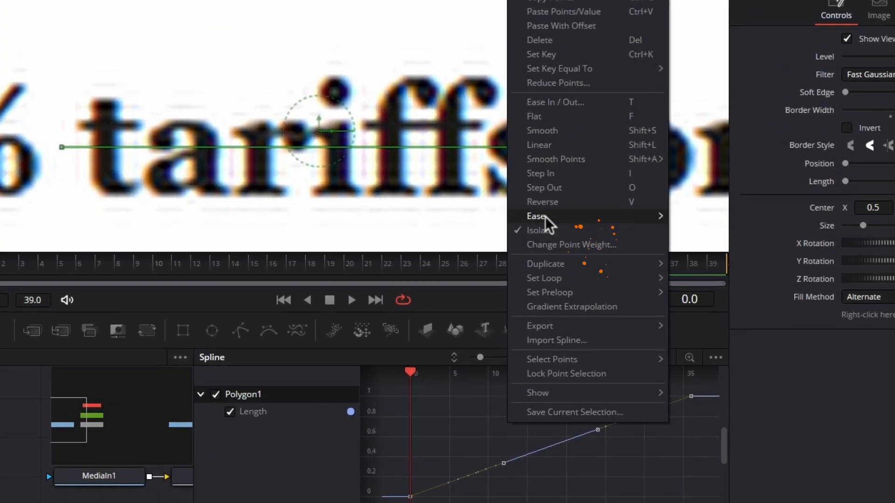
mouse_move(544, 216)
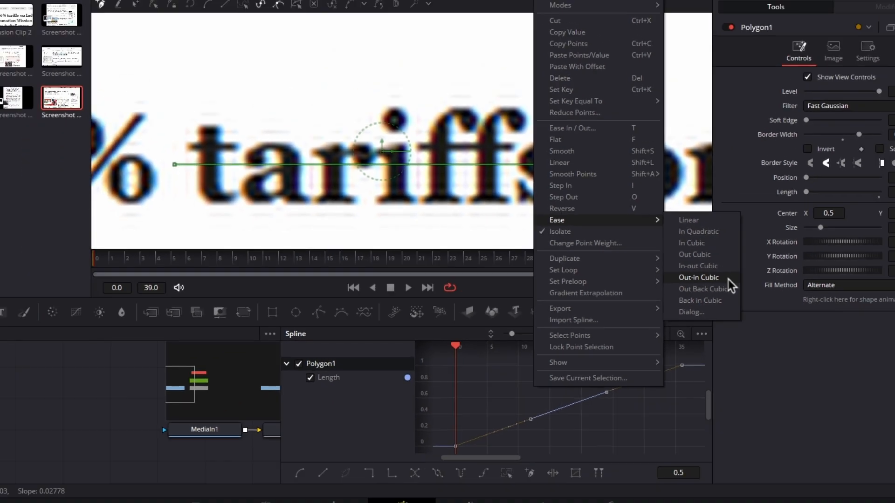
click(729, 279)
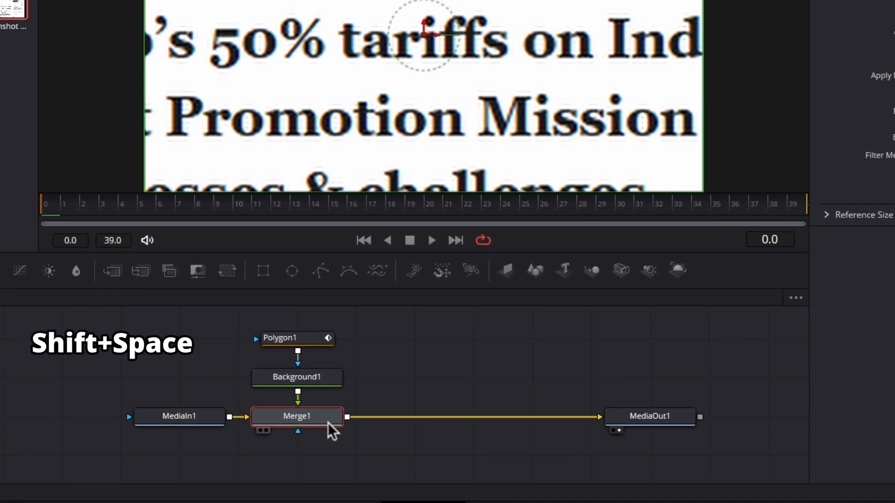
Step: Add a Radial Blur node after Merge1 and mask it with an Ellipse
key(shift+space)
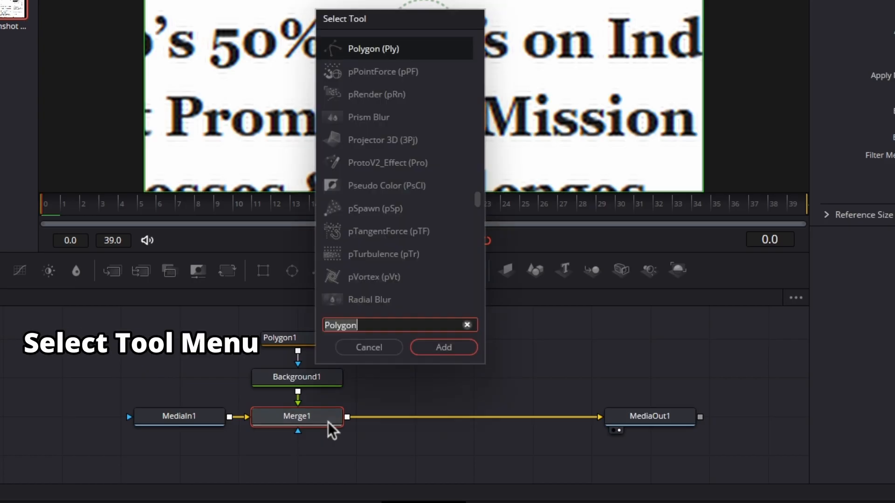
text(Radial Blur)
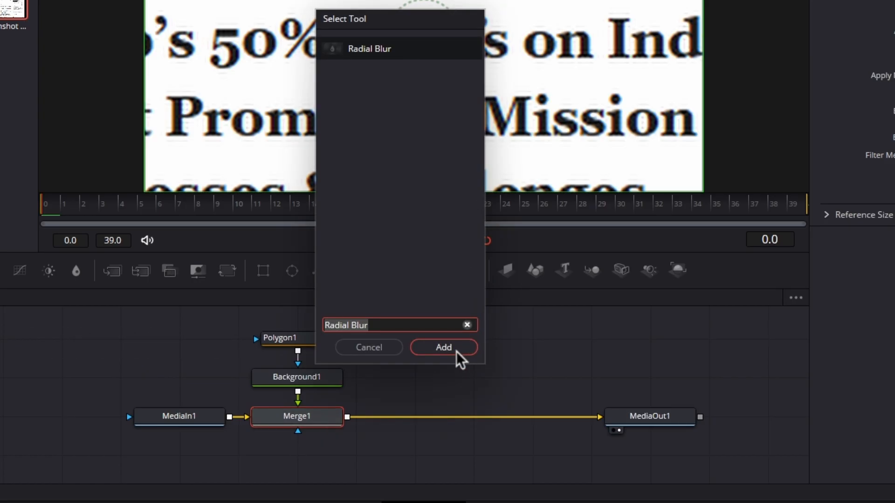
click(456, 351)
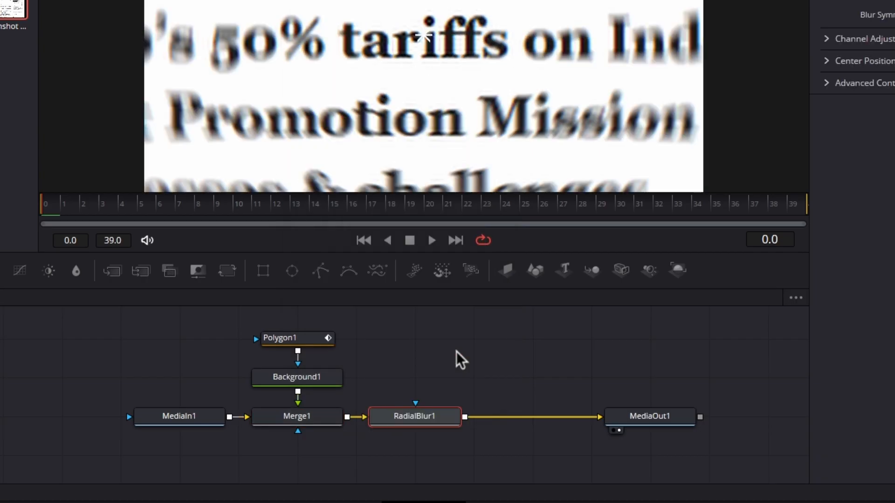
key(shift+space)
text(Ellipse)
click(457, 345)
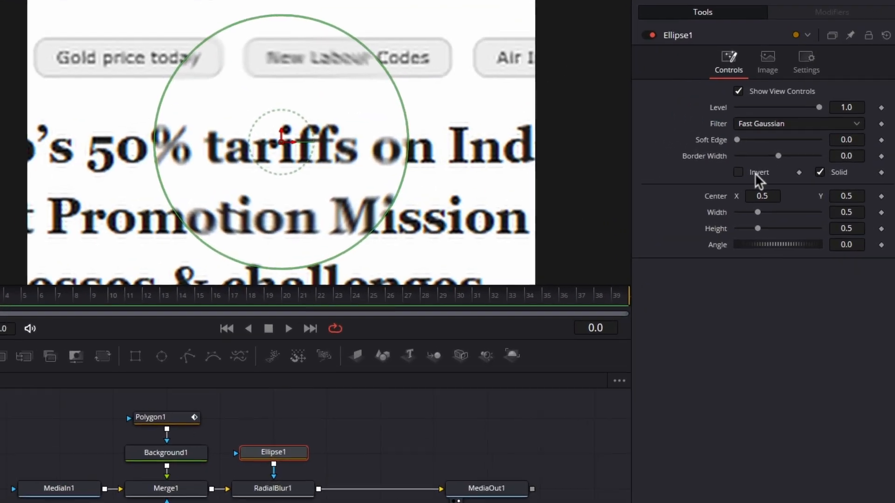
Step: Invert the Ellipse mask, set its Soft Edge to 0.0425, adjust its width and height around the headline, and play the result
click(755, 174)
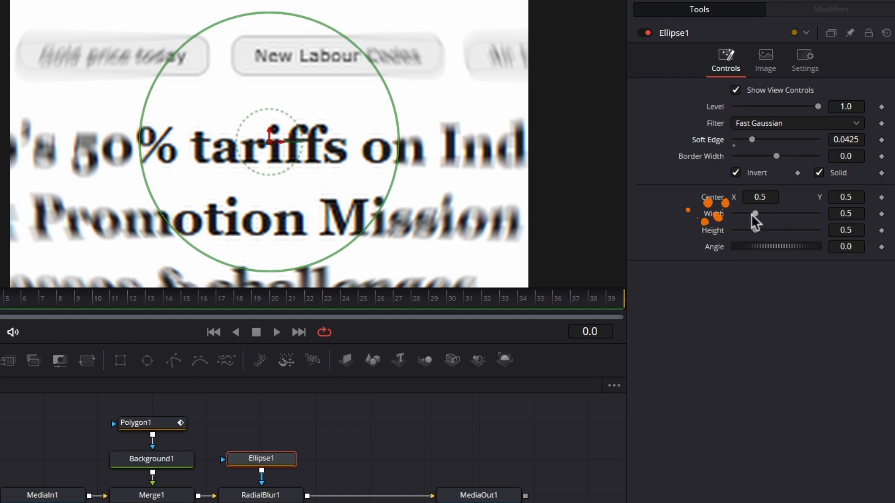
mouse_move(752, 214)
mouse_down()
mouse_move(767, 215)
mouse_move(741, 230)
mouse_move(746, 244)
mouse_move(743, 229)
mouse_up()
drag(756, 214, 761, 215)
drag(761, 215, 764, 215)
key(space)
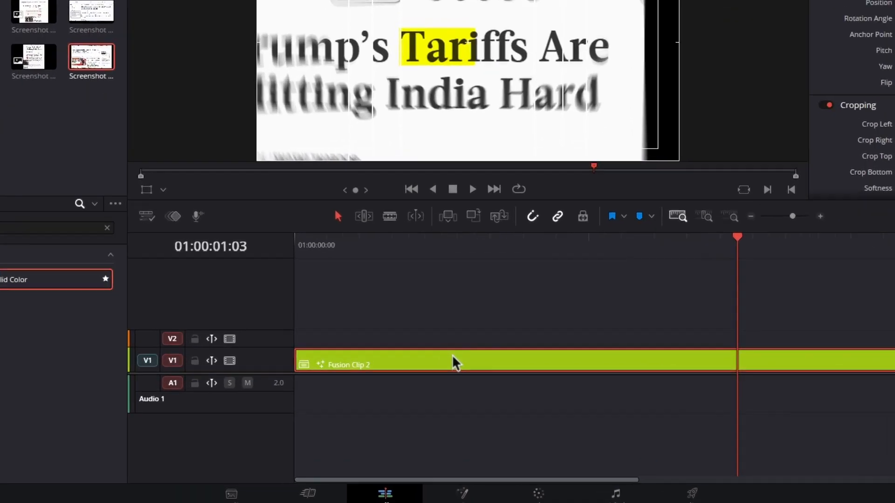
Step: On the Edit page, move Fusion Clip 2 to V2 and place a Solid Color generator on V1, trimmed to the same length
drag(451, 356, 452, 344)
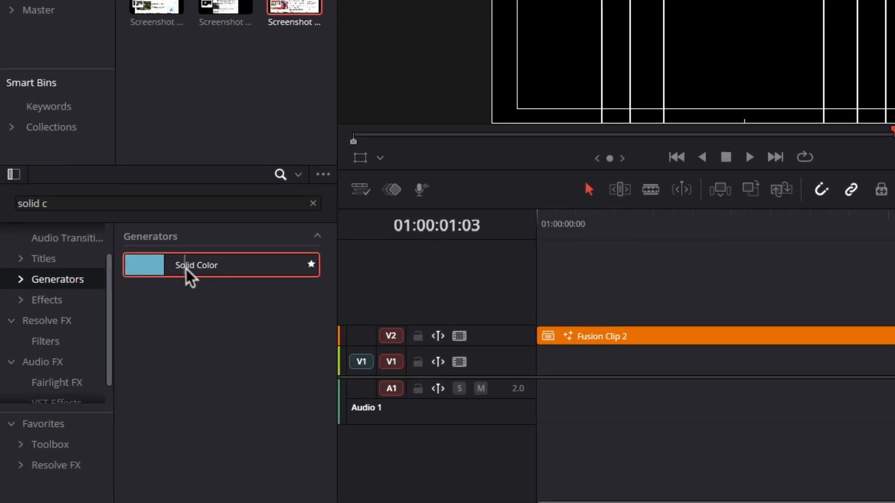
drag(193, 270, 519, 376)
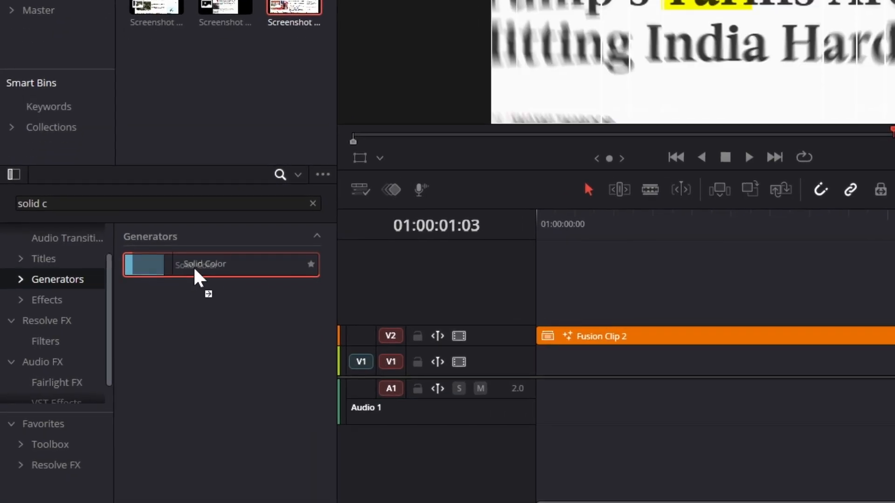
drag(314, 368, 324, 367)
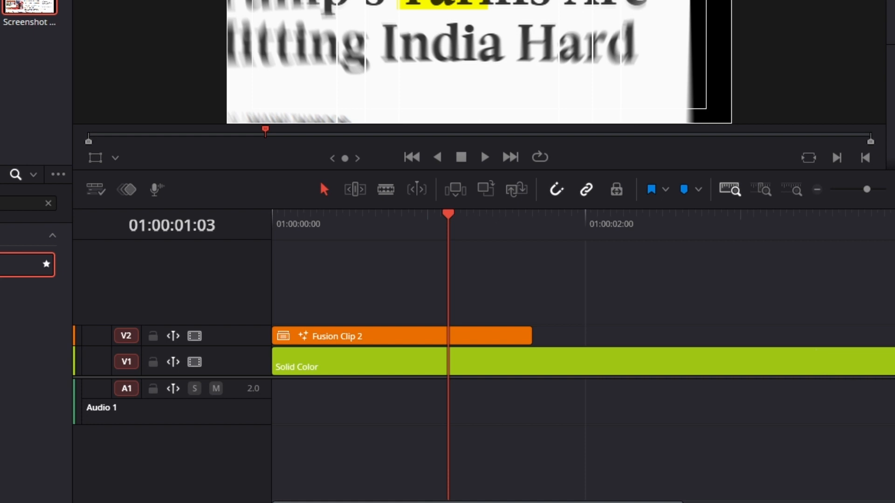
drag(892, 413, 536, 413)
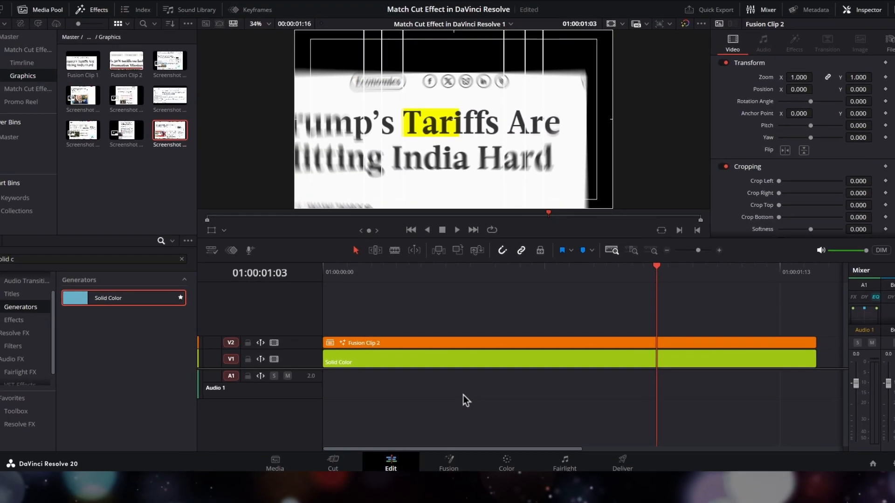
Step: Set the Solid Color generator's color to white
click(505, 363)
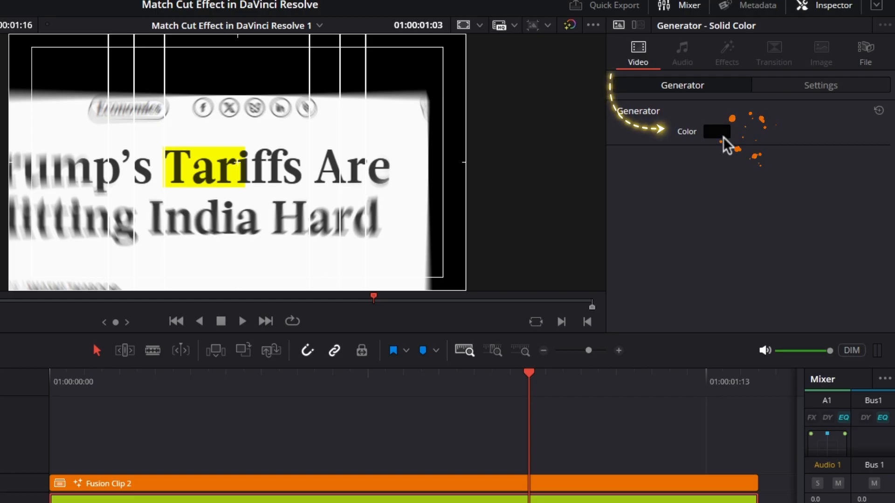
click(717, 132)
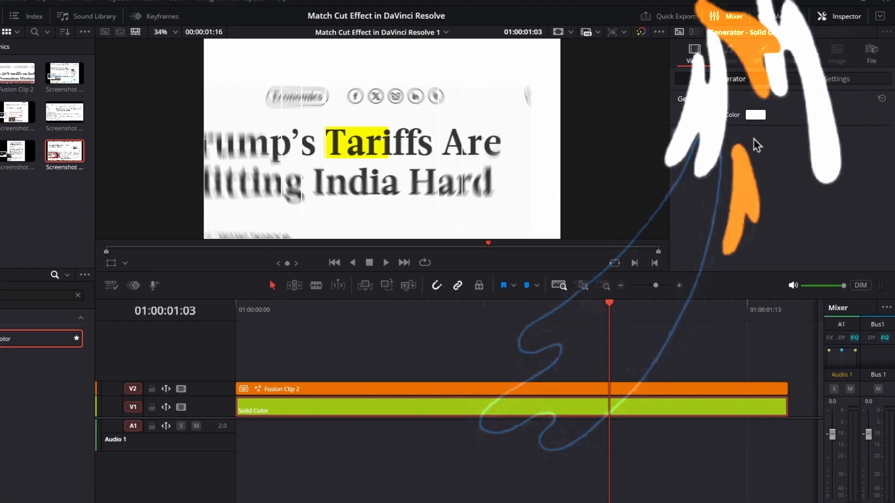